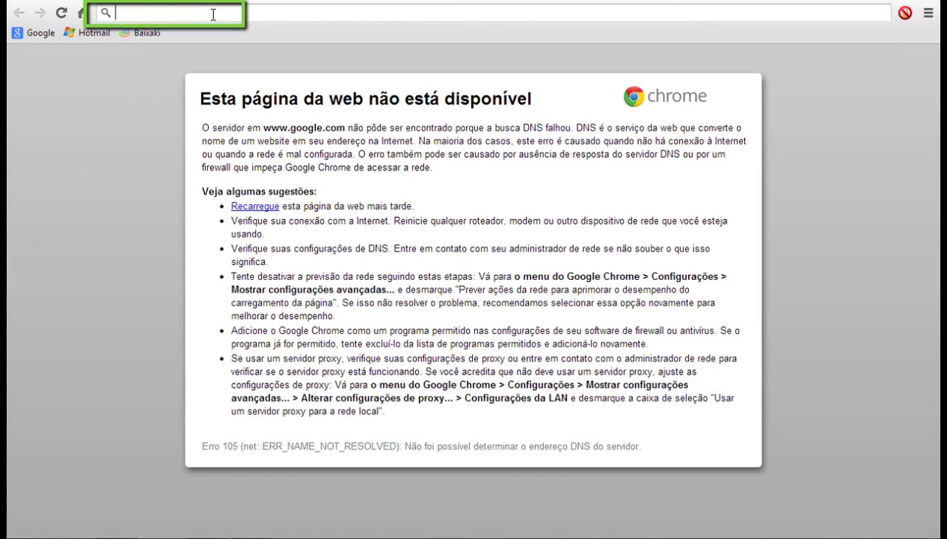
- Load the router at 10.0.0.1 and log in with the admin username and password
text(10.0.0.)
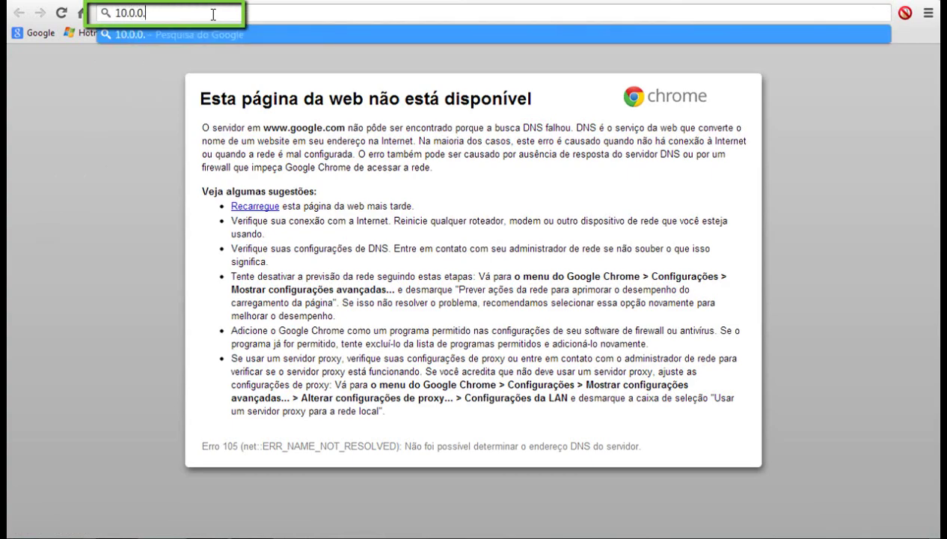
text(1)
key(Return)
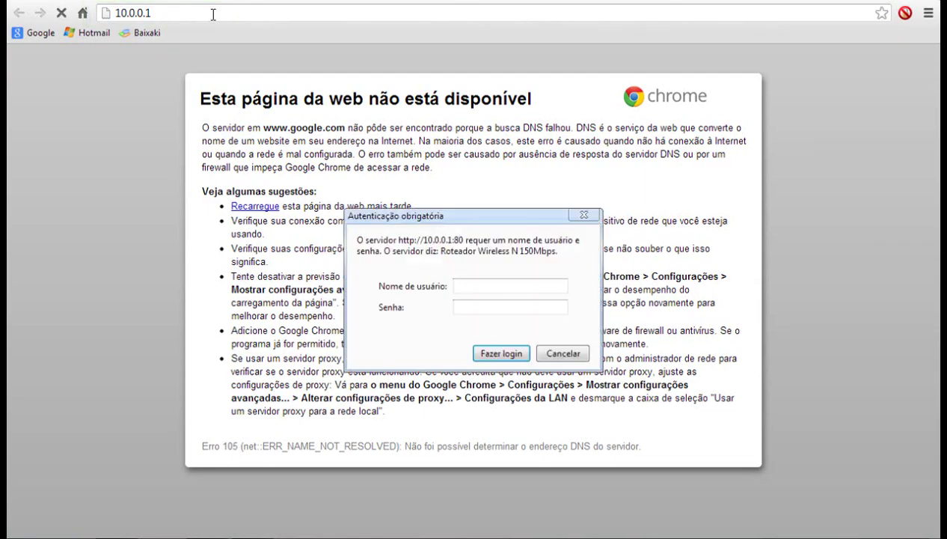
click(472, 287)
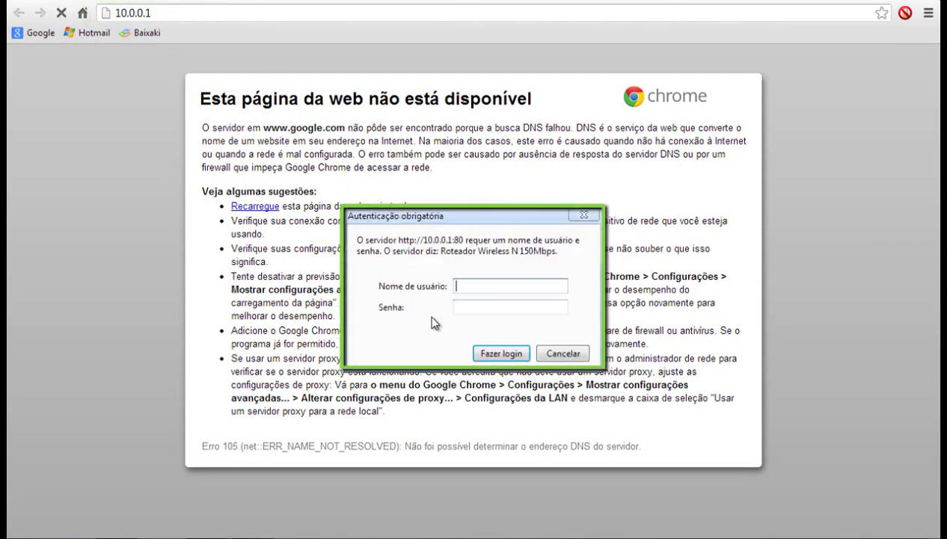
text(admin)
click(464, 308)
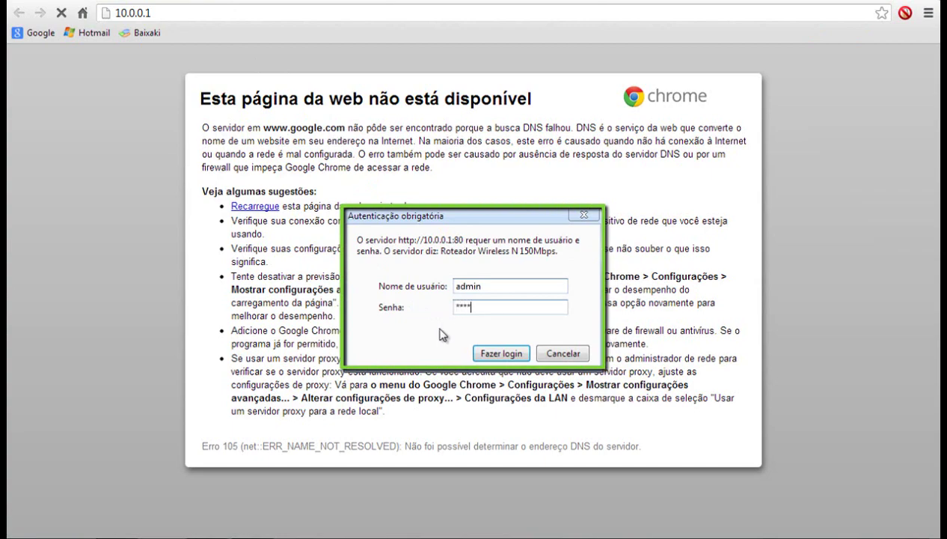
click(493, 356)
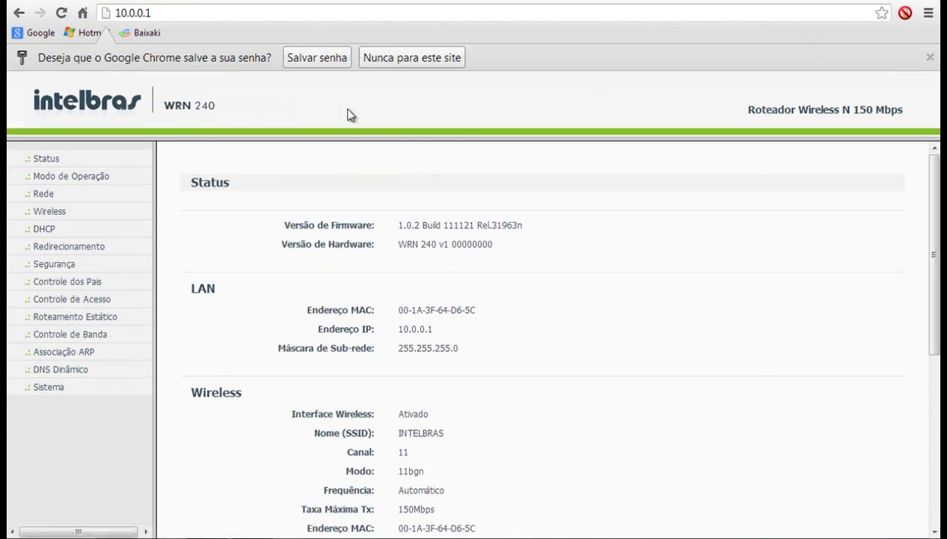
- Let Chrome save the router password, then restore factory defaults from Sistema > Padrão de Fábrica
click(320, 60)
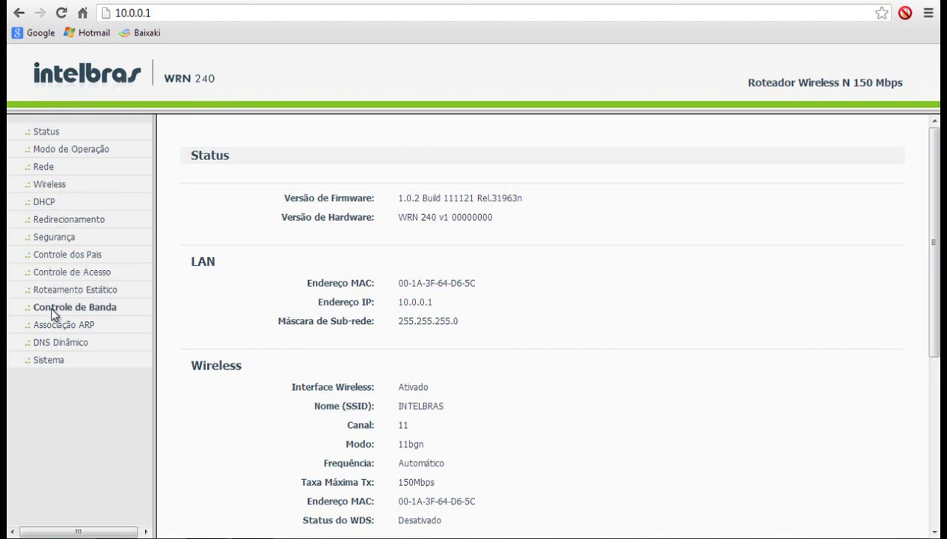
click(51, 361)
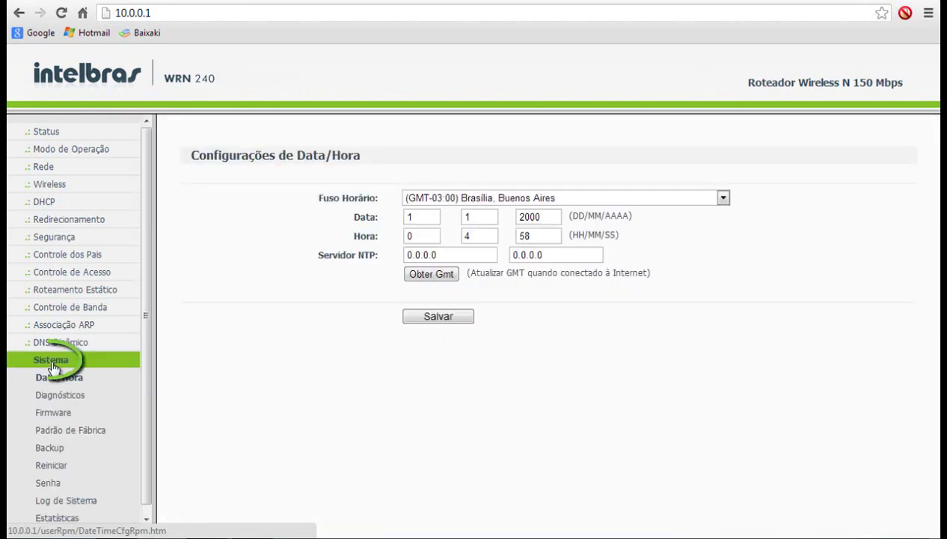
click(57, 432)
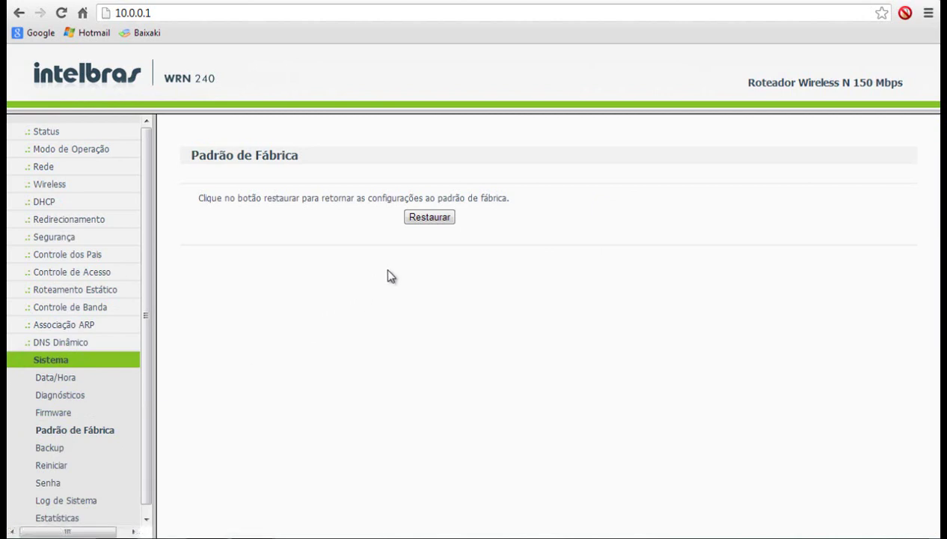
click(424, 221)
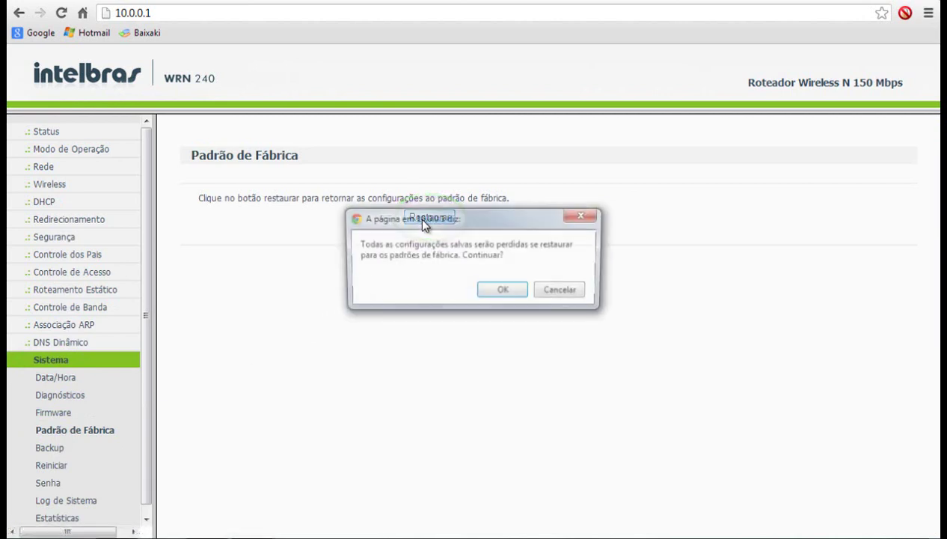
click(495, 291)
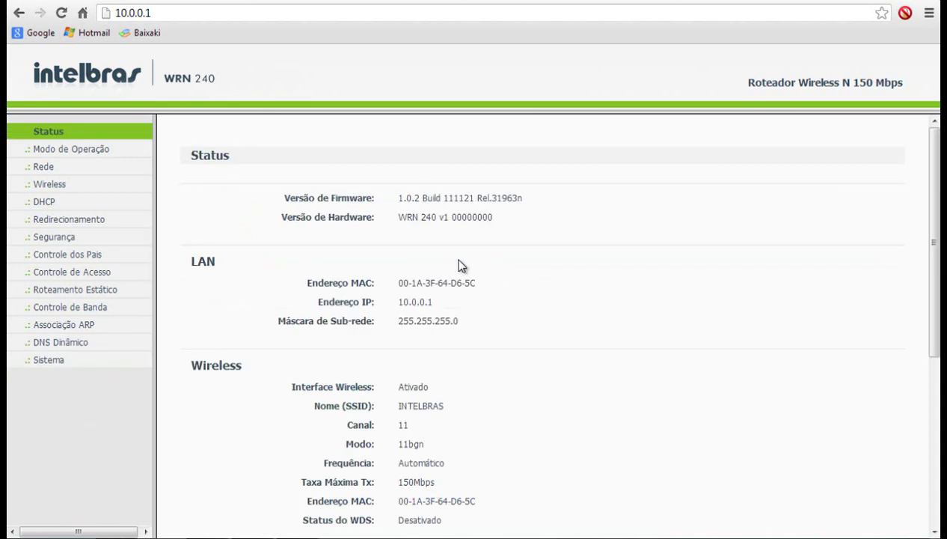
- Set the WAN connection type to PPPoE on the Rede > WAN page
click(45, 167)
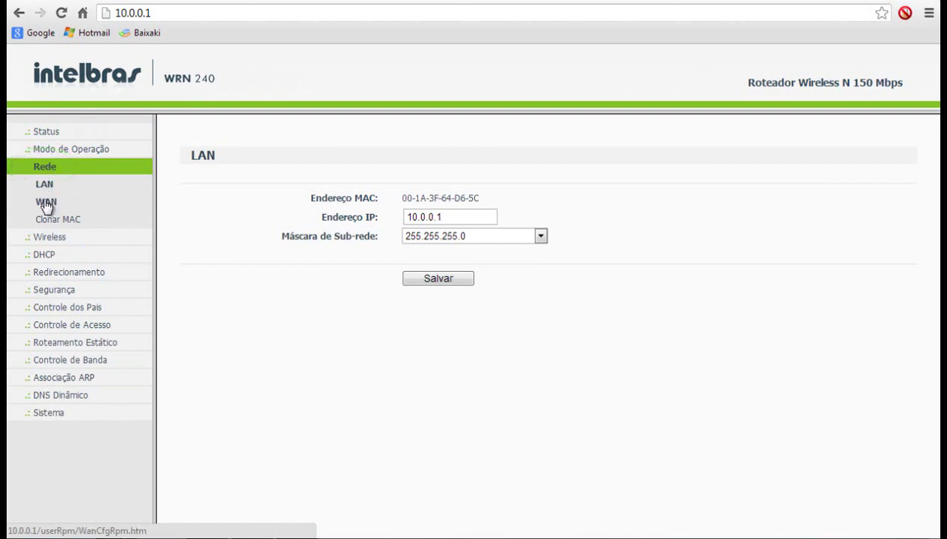
click(46, 202)
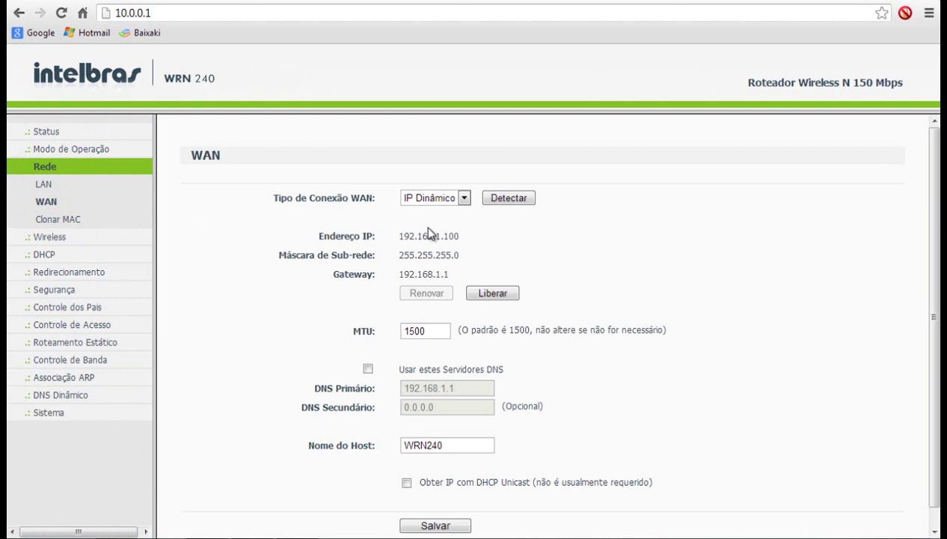
click(464, 199)
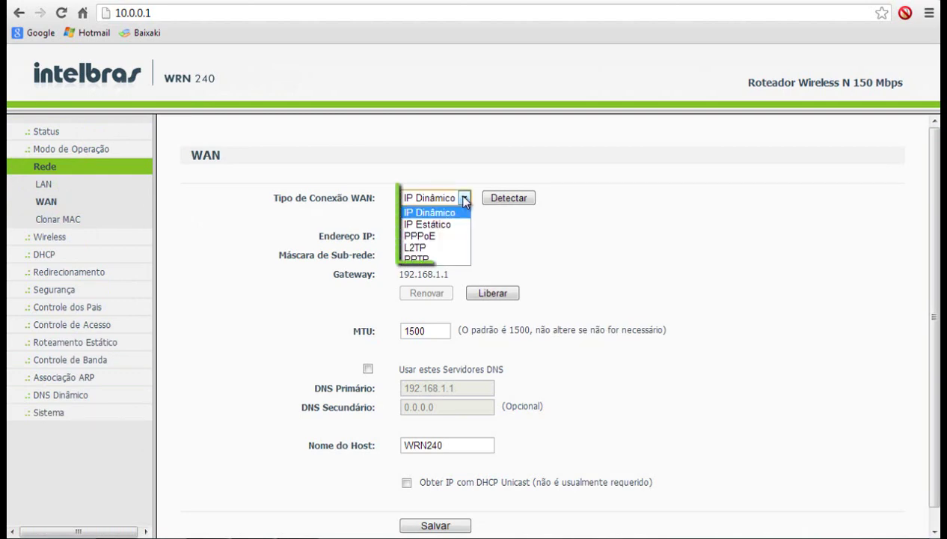
click(453, 236)
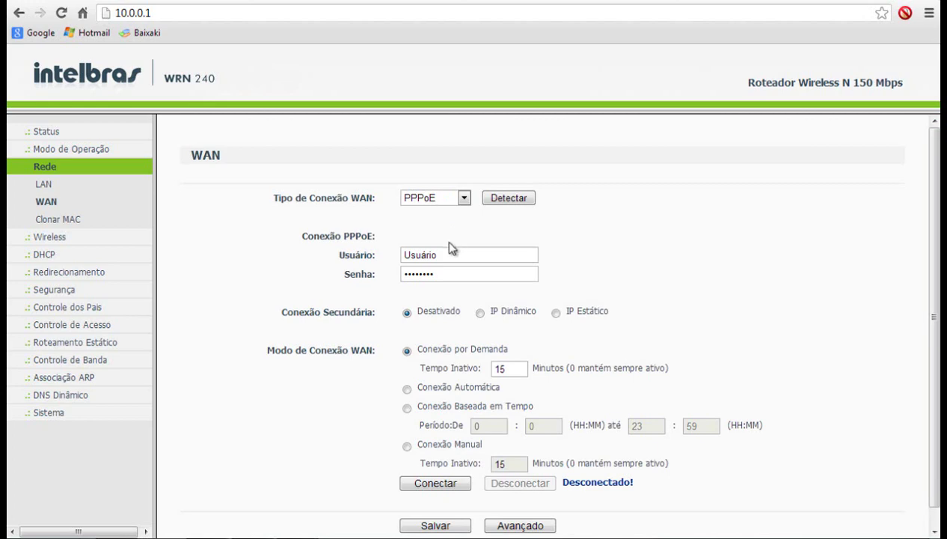
- Enter the provider's PPPoE username and password, choose Conexão Automática, and save
click(447, 254)
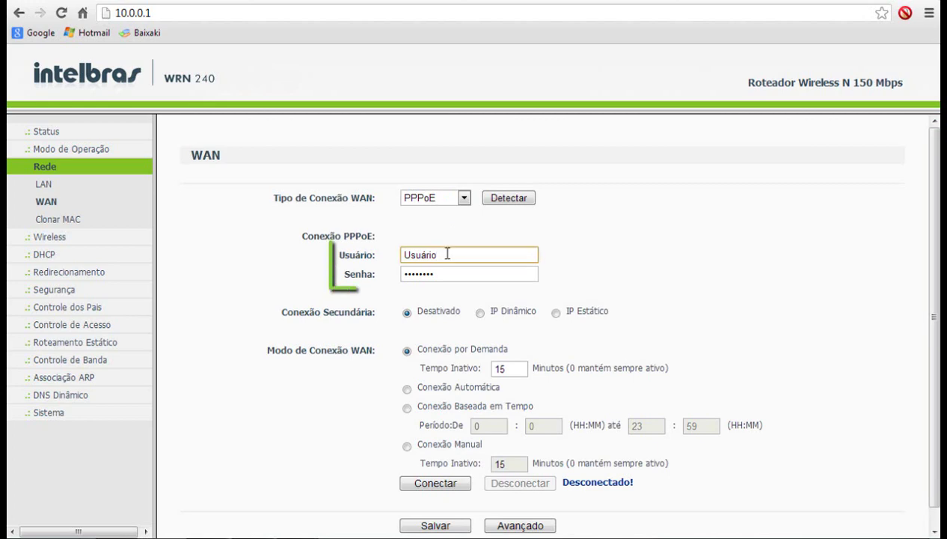
key(BackSpace)
key(BackSpace)
key(BackSpace)
key(BackSpace)
key(BackSpace)
key(BackSpace)
key(BackSpace)
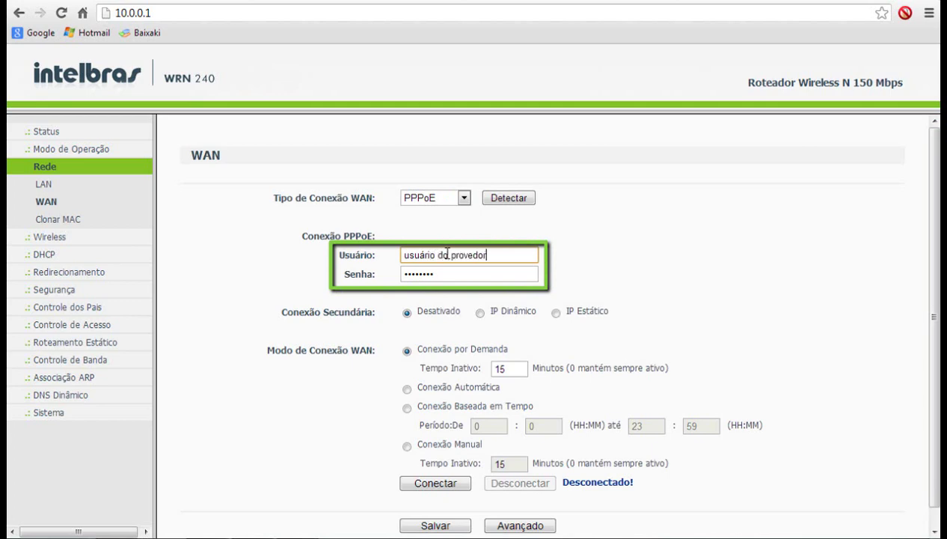
click(446, 275)
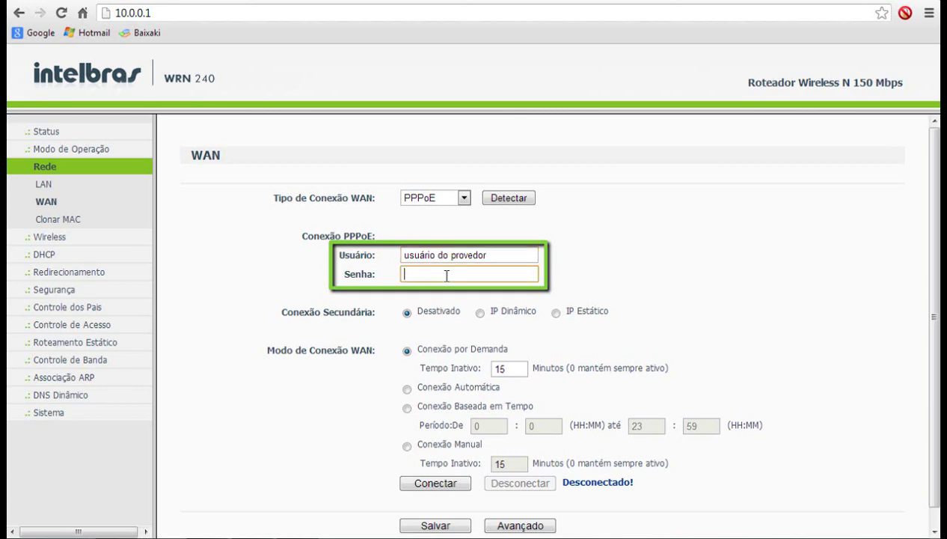
text(senha)
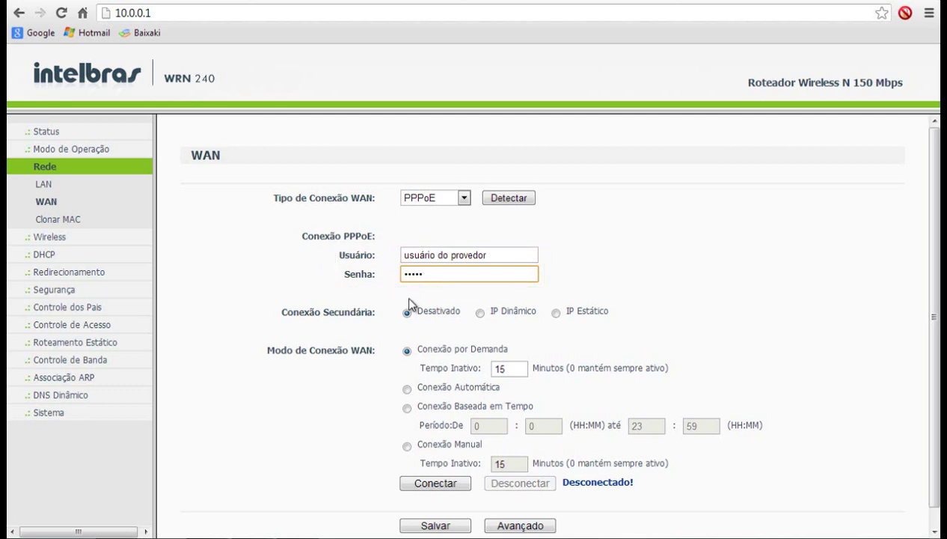
click(405, 390)
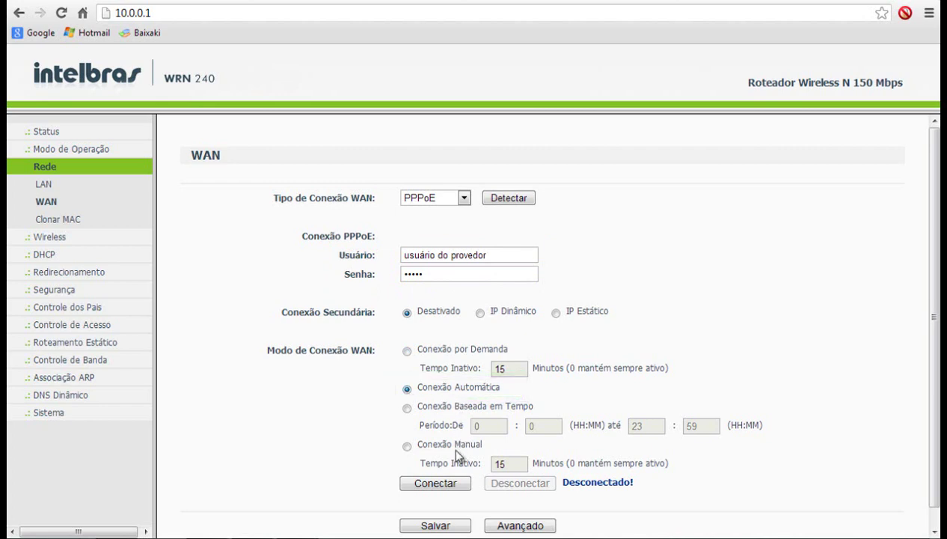
drag(935, 479, 935, 500)
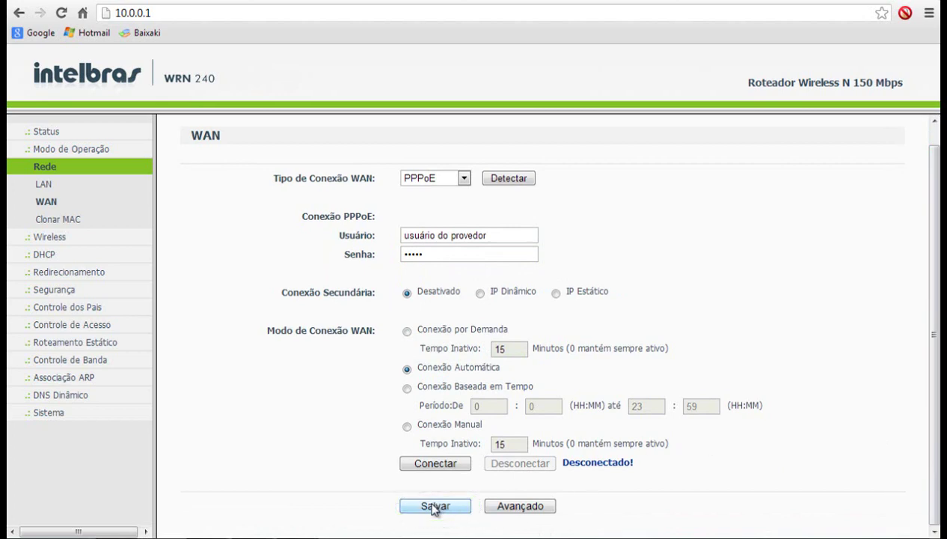
click(434, 506)
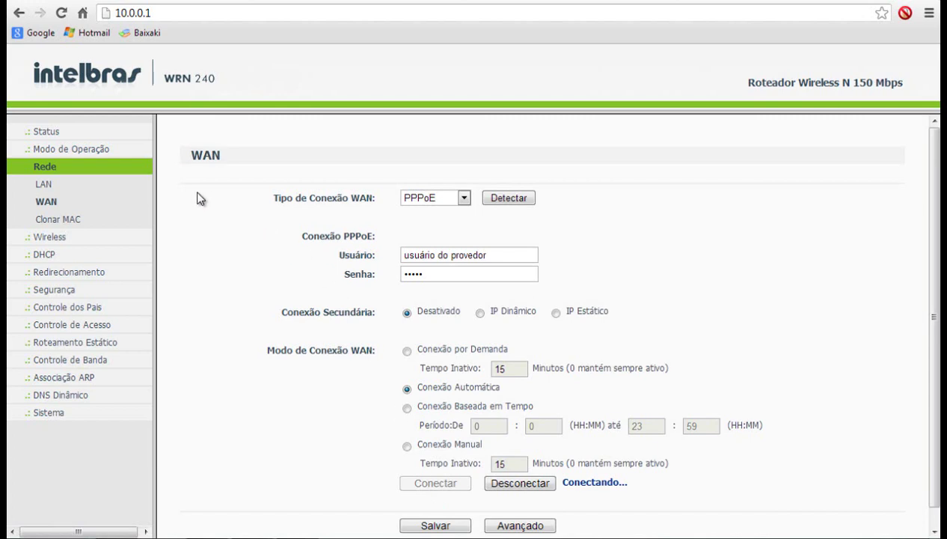
- Rename the wireless SSID to 'Minha Rede' and save the wireless settings
click(53, 235)
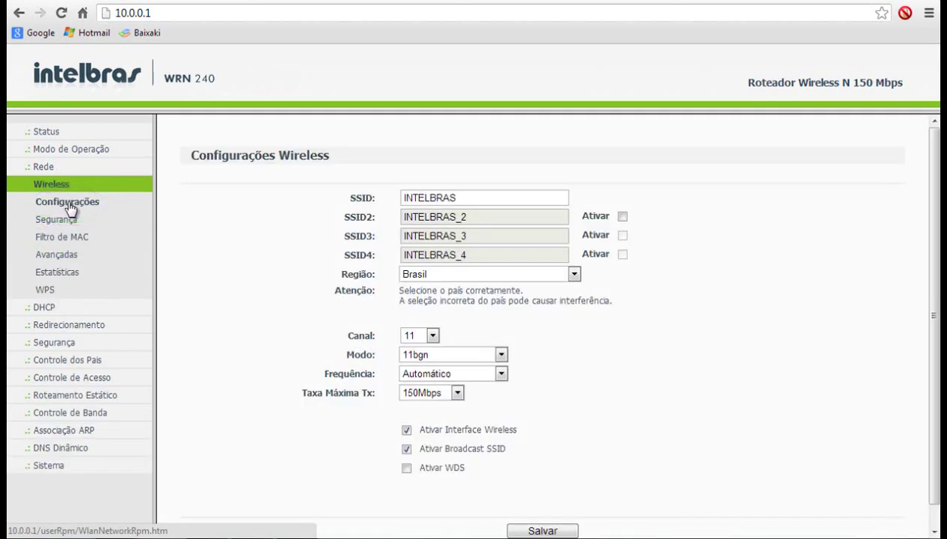
click(464, 199)
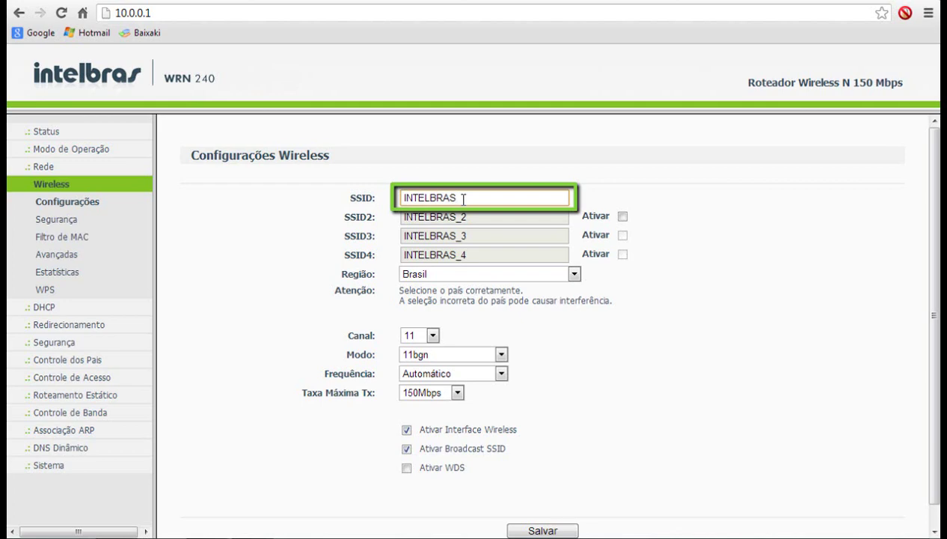
key(BackSpace)
key(BackSpace)
key(BackSpace)
text(ede)
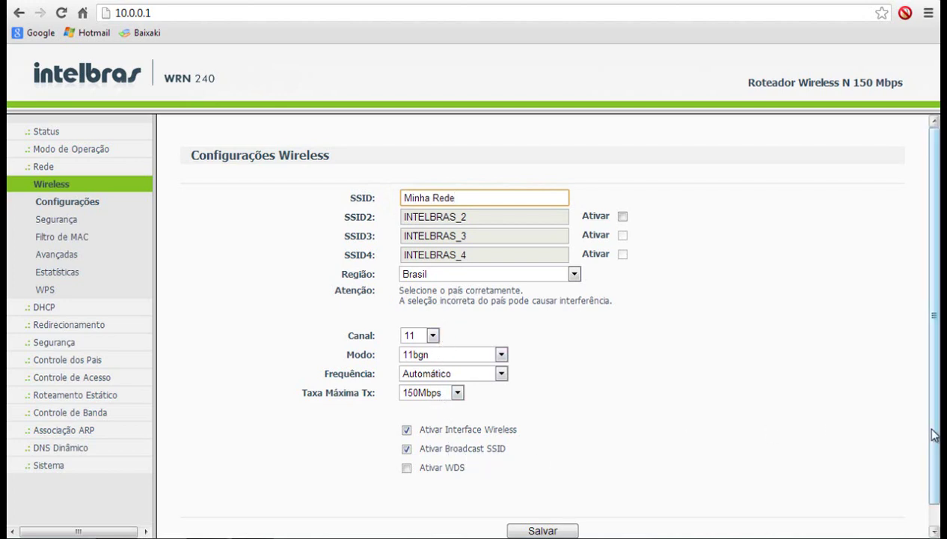
drag(933, 457, 926, 485)
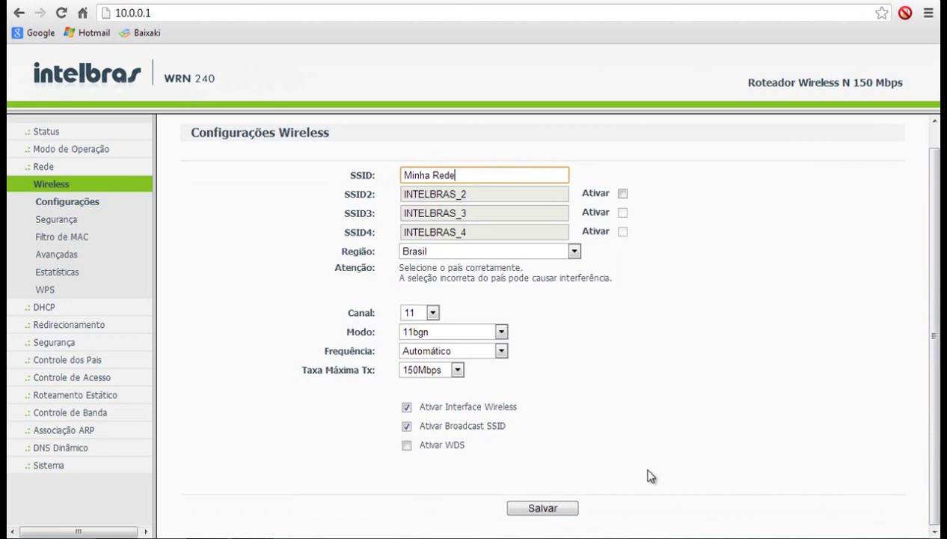
click(539, 510)
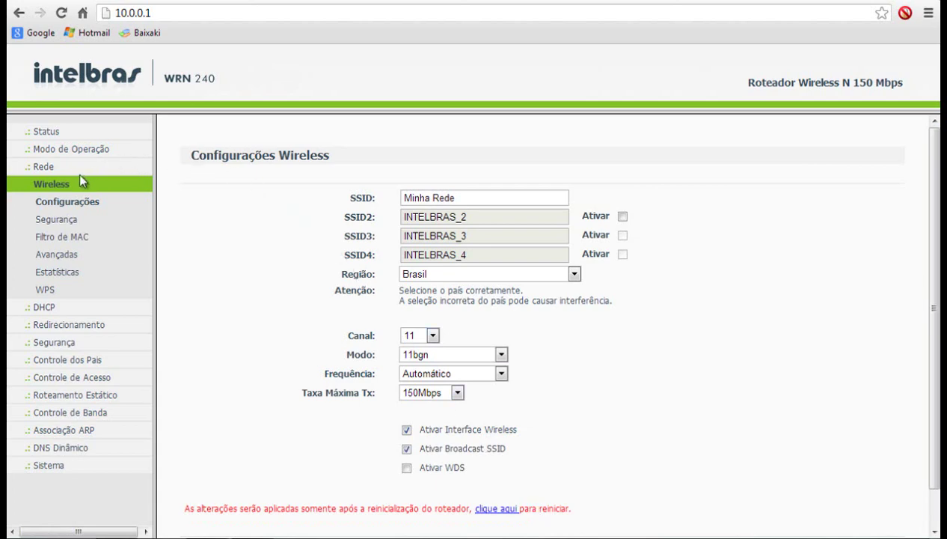
- Set wireless security to WPA-PSK/WPA2-PSK with a new PSK password, save, and dismiss the restart alert
click(60, 221)
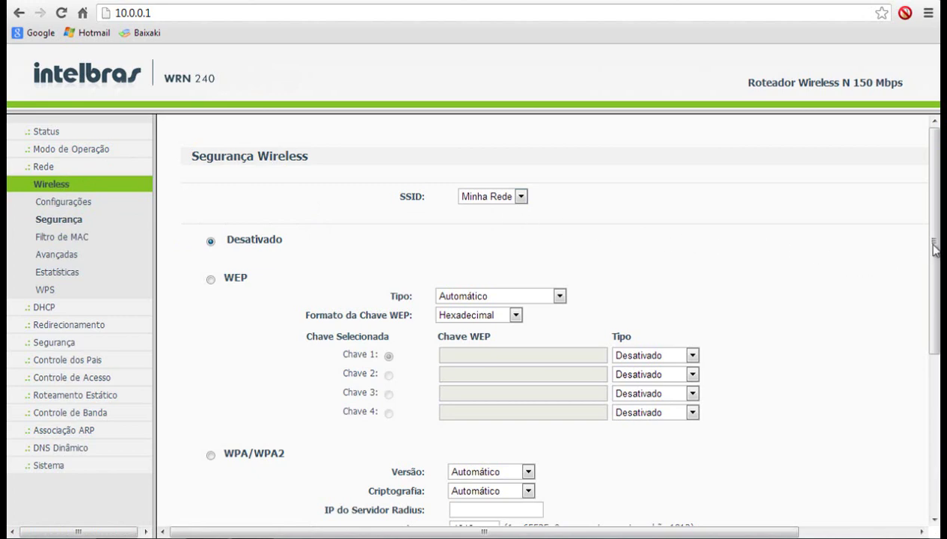
drag(934, 249, 933, 455)
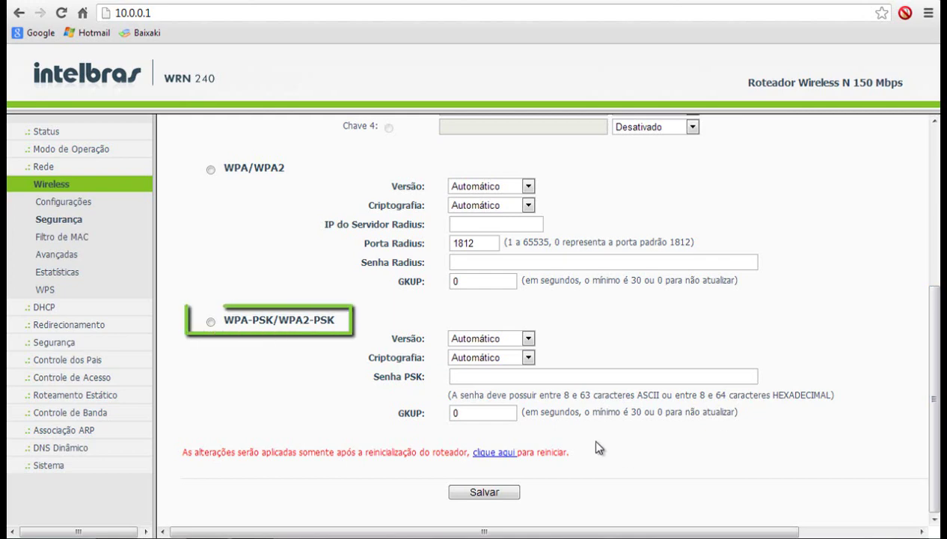
click(211, 321)
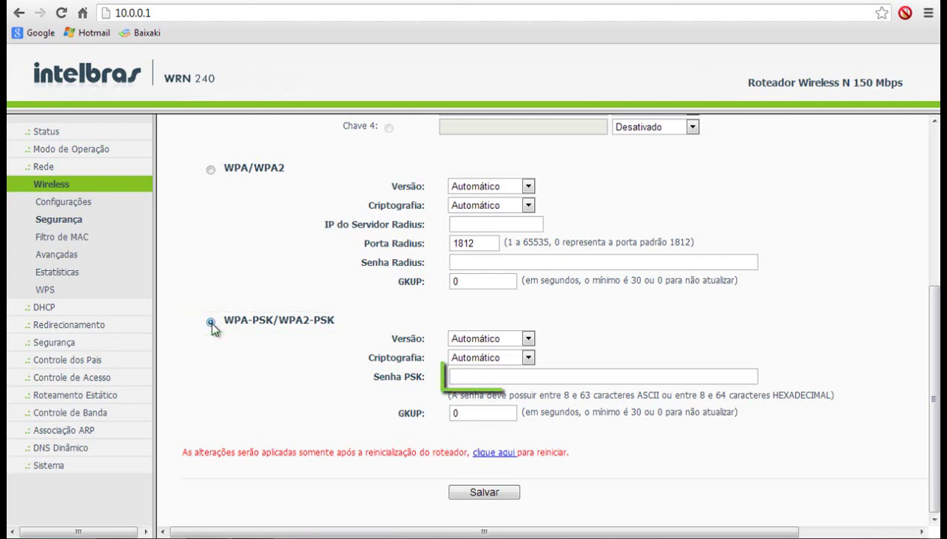
click(465, 376)
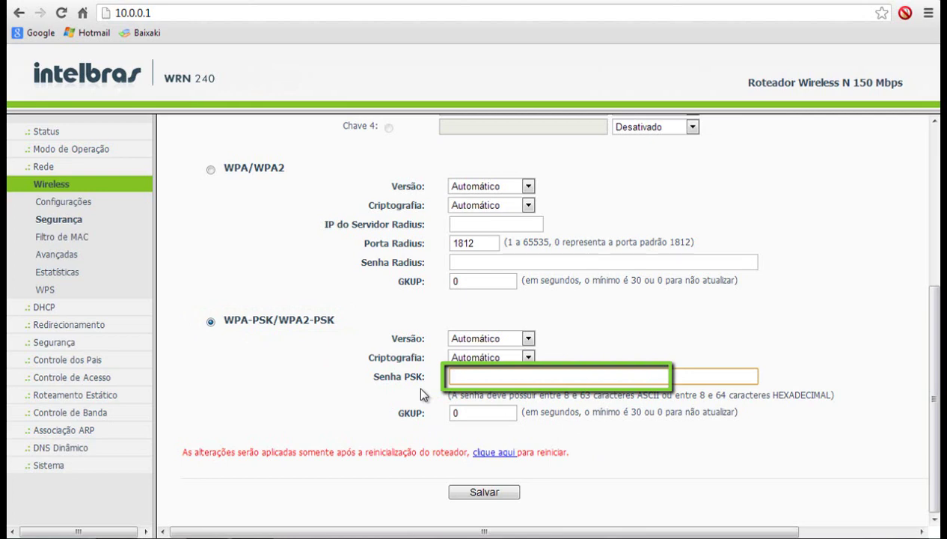
text(123456)
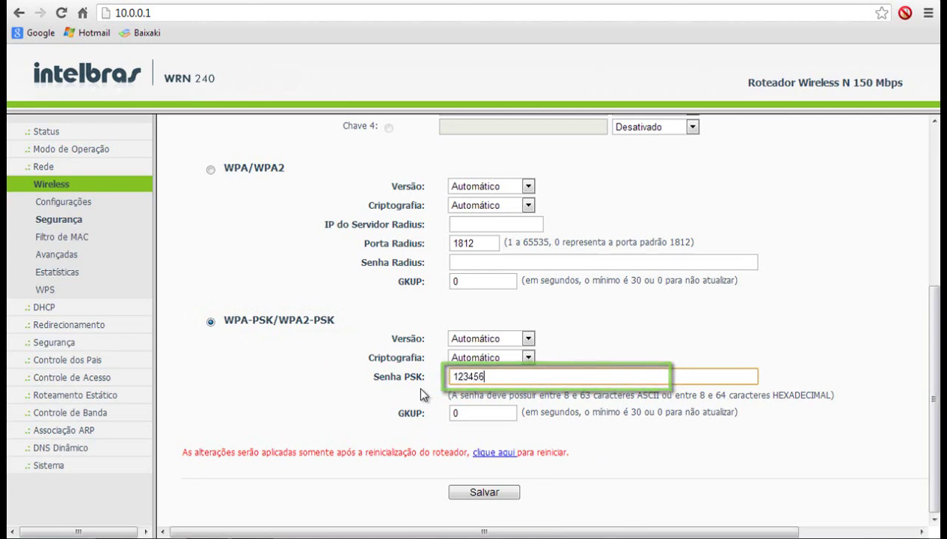
text(78)
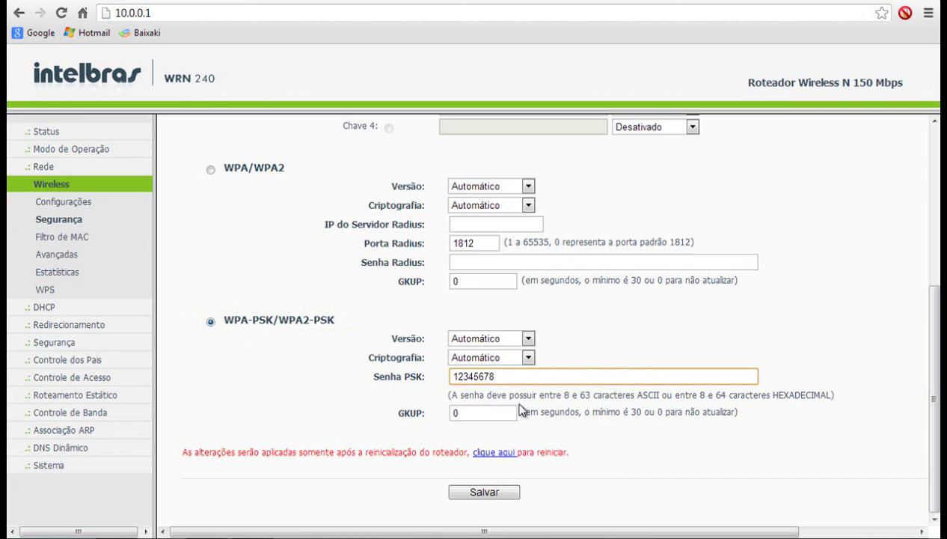
click(483, 492)
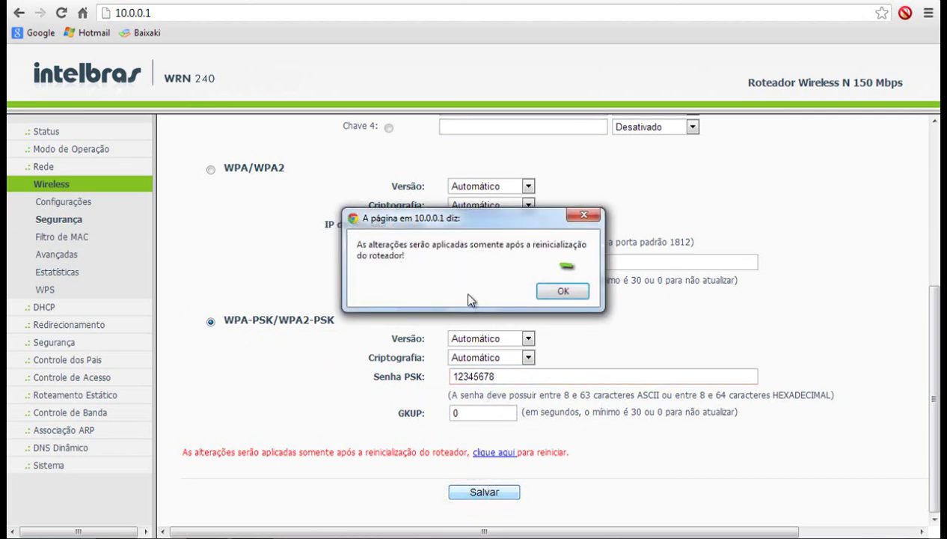
click(557, 292)
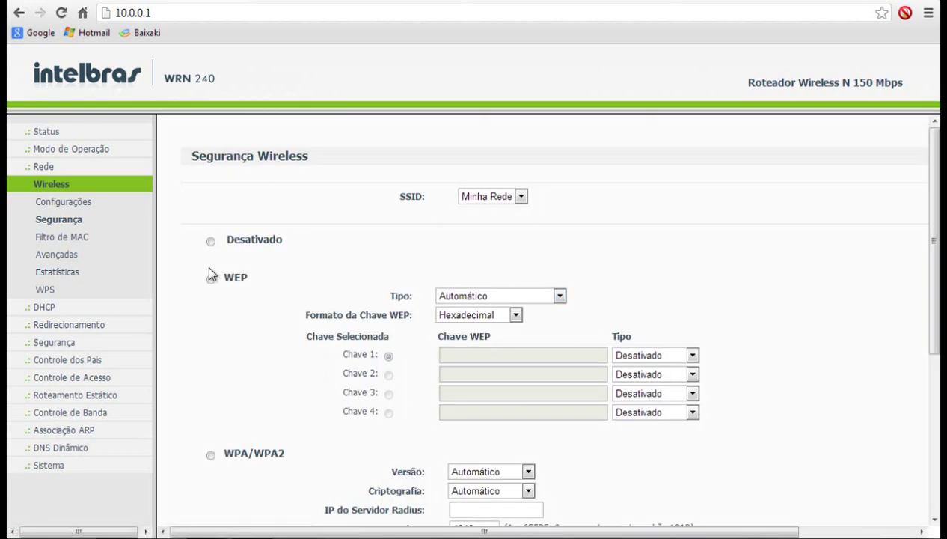
- Reboot the router from Sistema > Reiniciar and confirm the restart
click(46, 467)
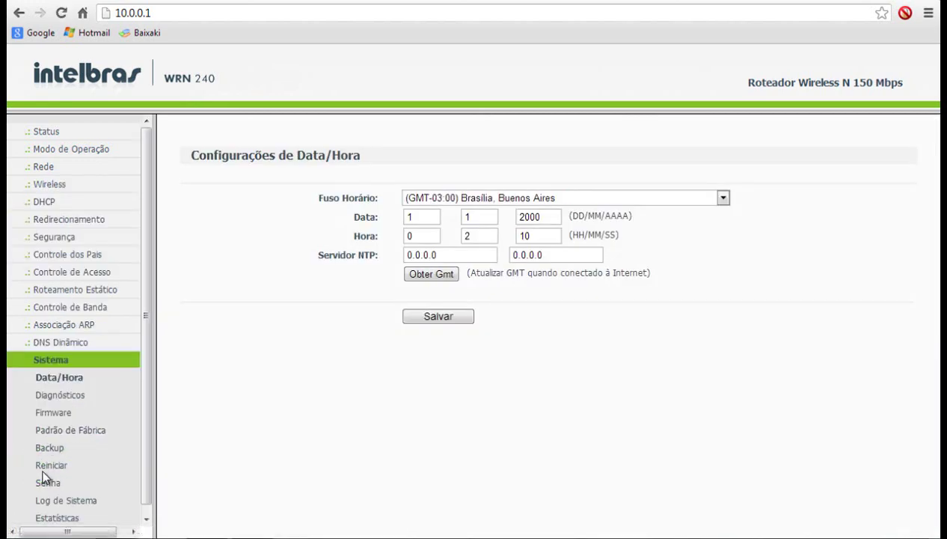
click(40, 470)
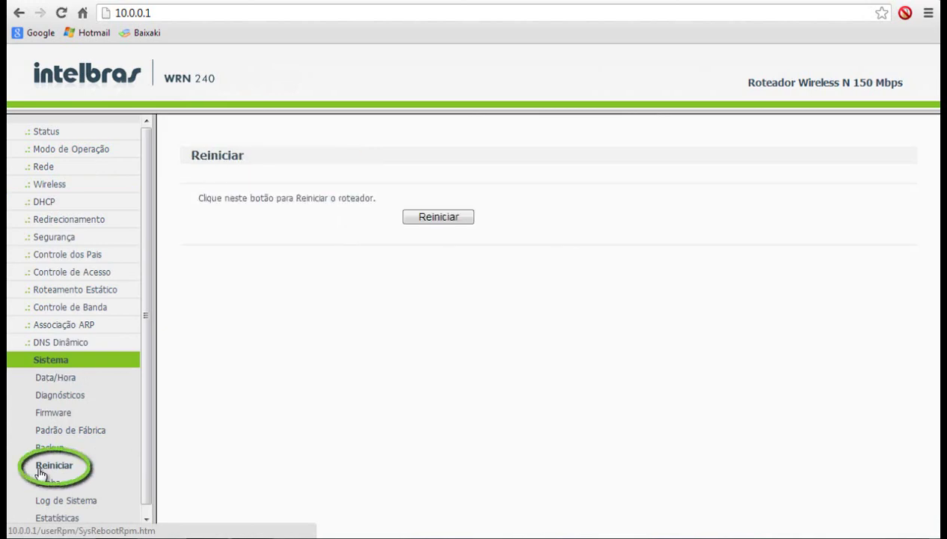
click(446, 220)
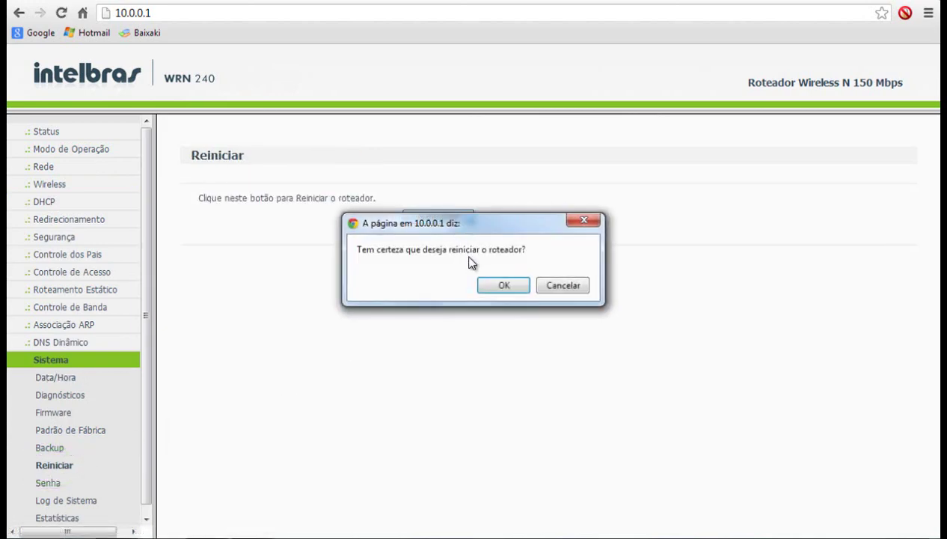
click(488, 287)
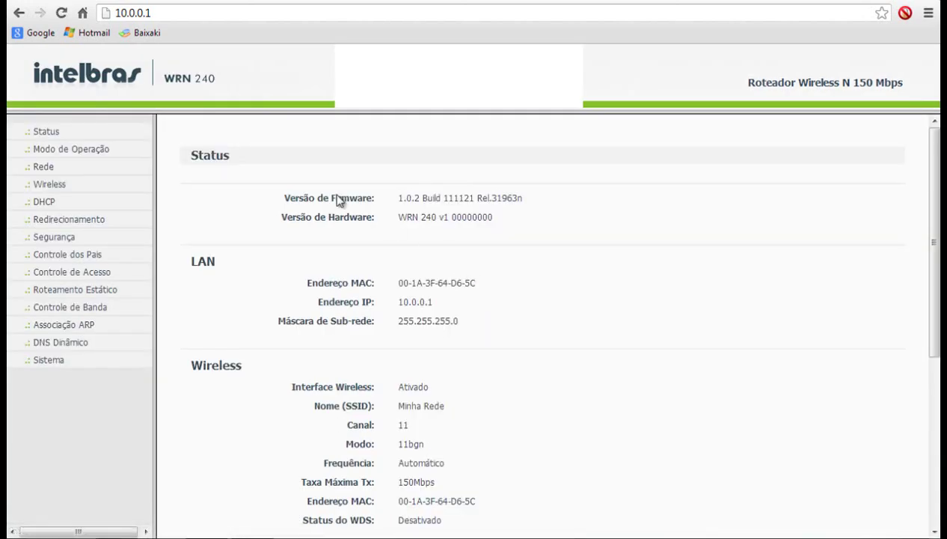
click(41, 134)
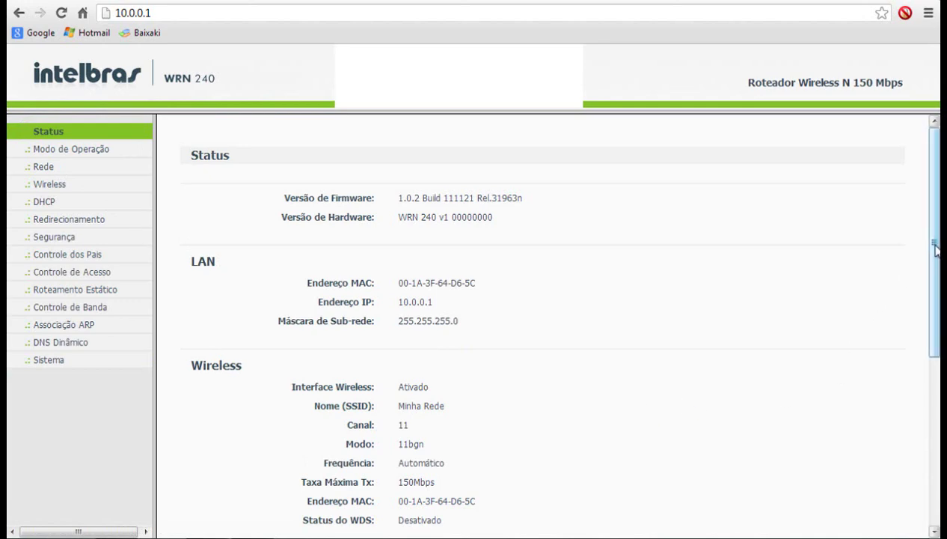
drag(936, 249, 935, 448)
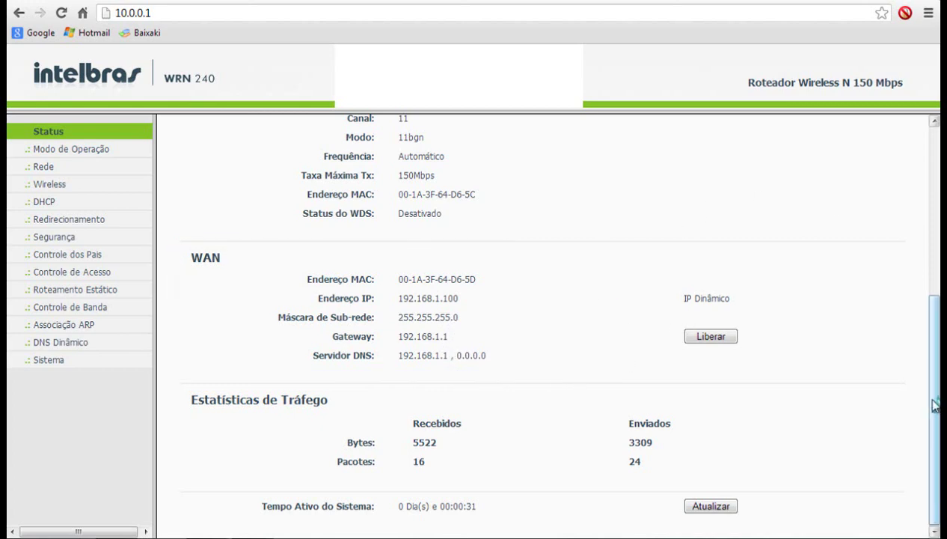
scroll(935, 405, up, 4)
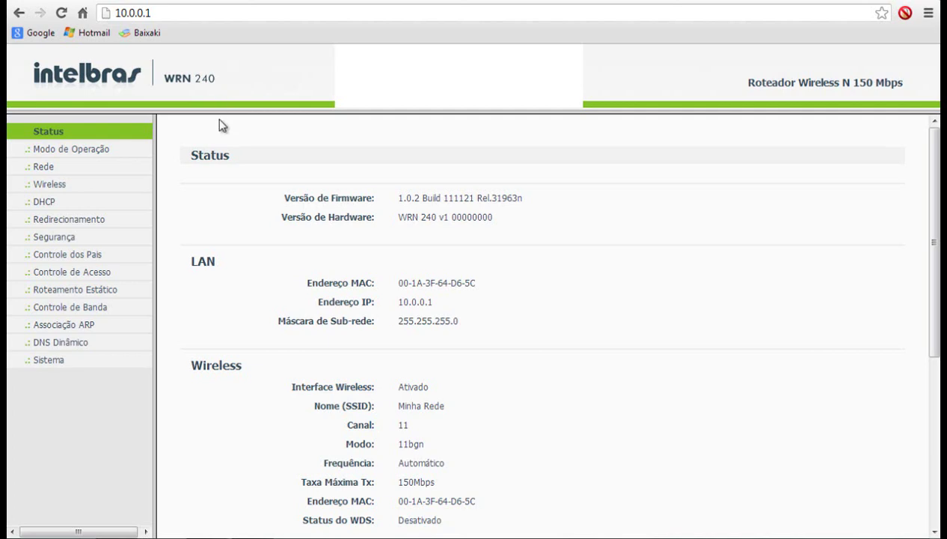
click(198, 12)
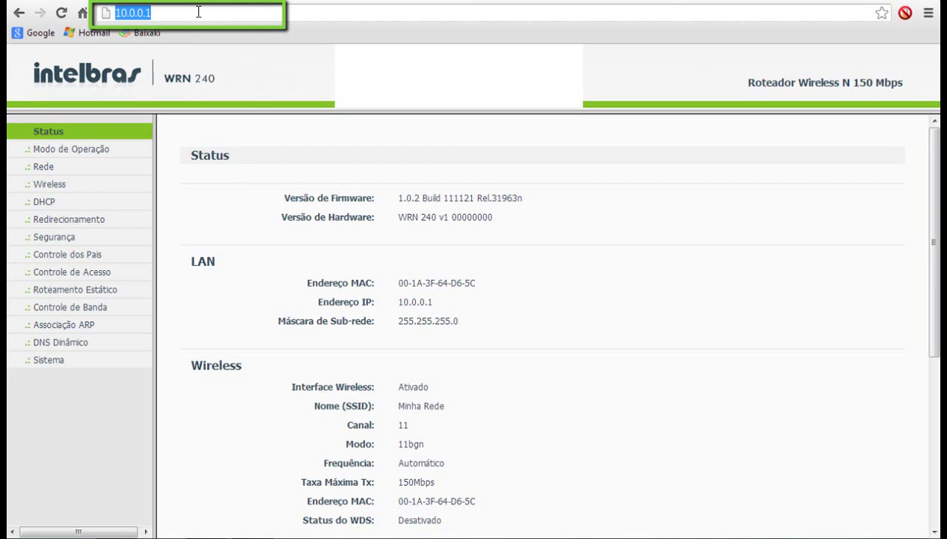
click(198, 12)
key(BackSpace)
key(BackSpace)
key(BackSpace)
key(BackSpace)
key(BackSpace)
key(BackSpace)
key(BackSpace)
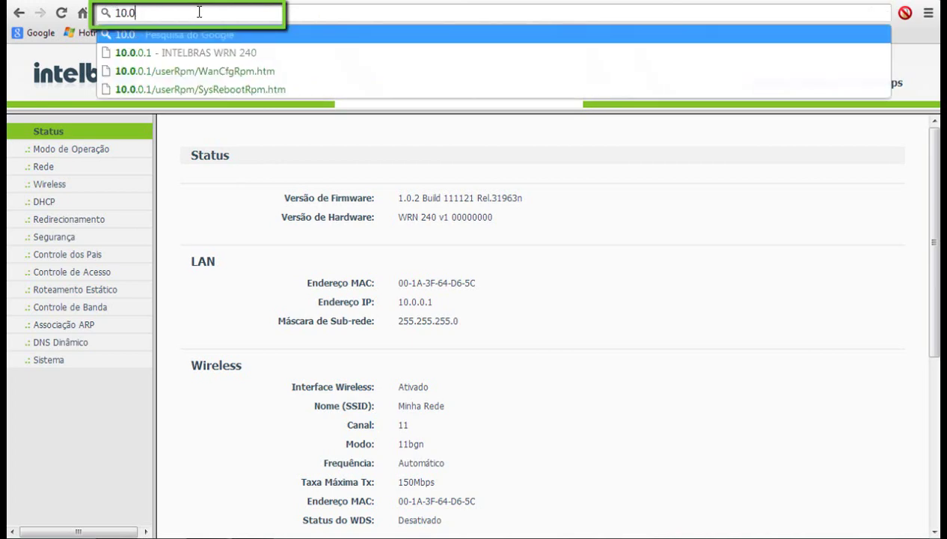
key(BackSpace)
text(w)
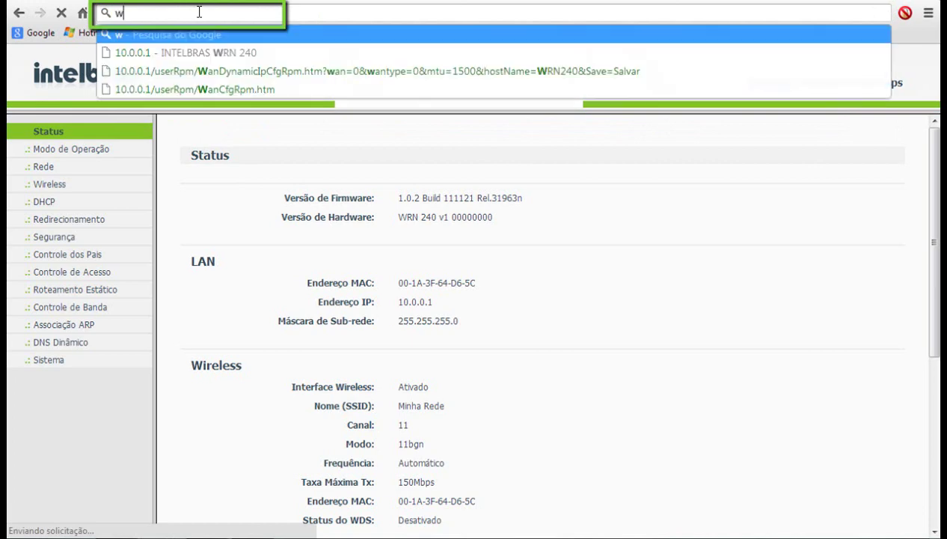
text(ww.intel)
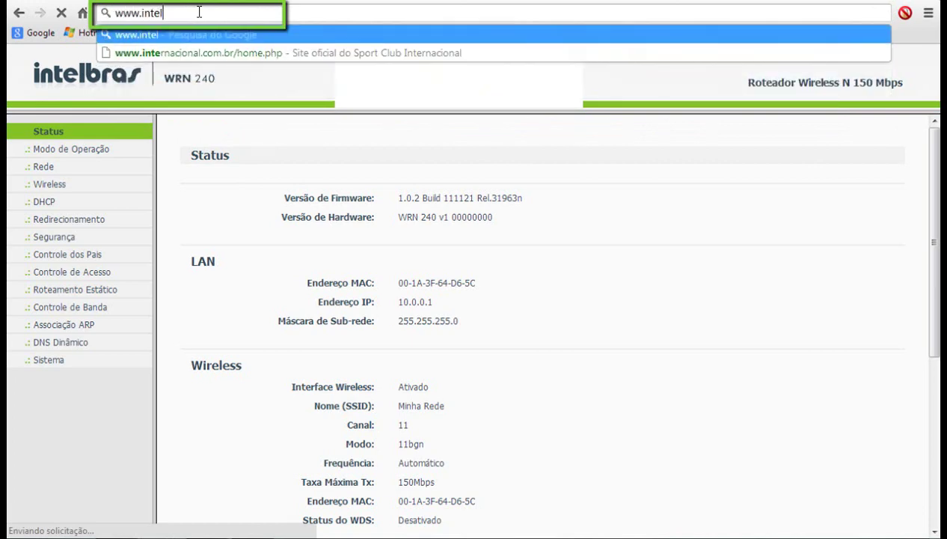
text(bras.com.br)
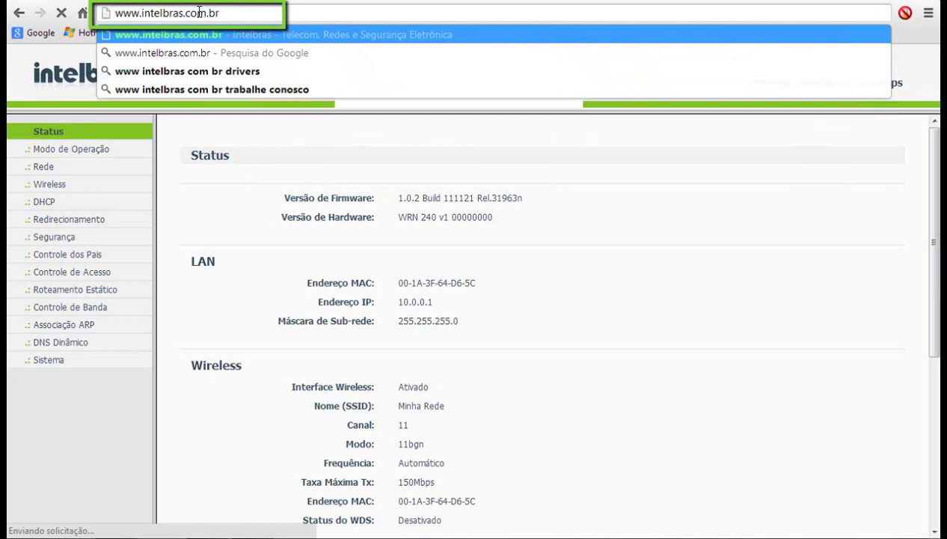
key(Return)
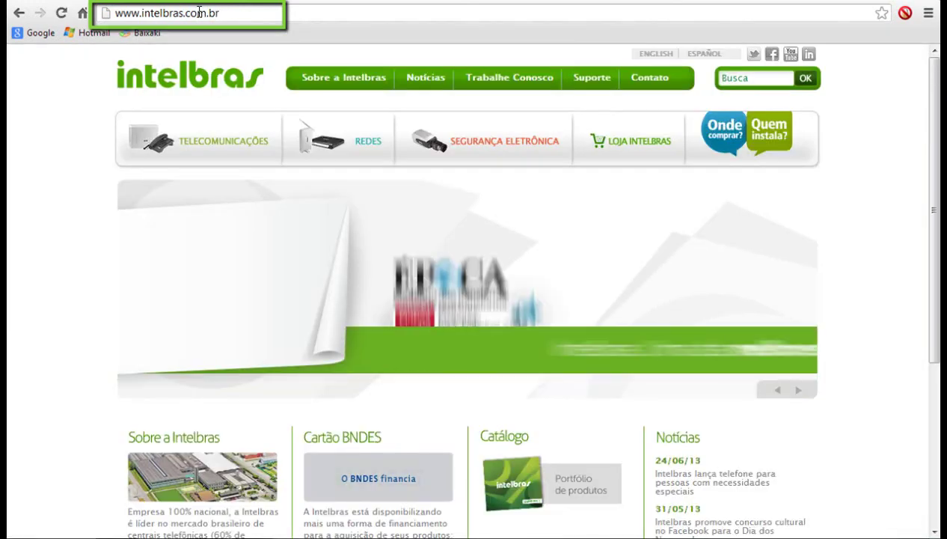